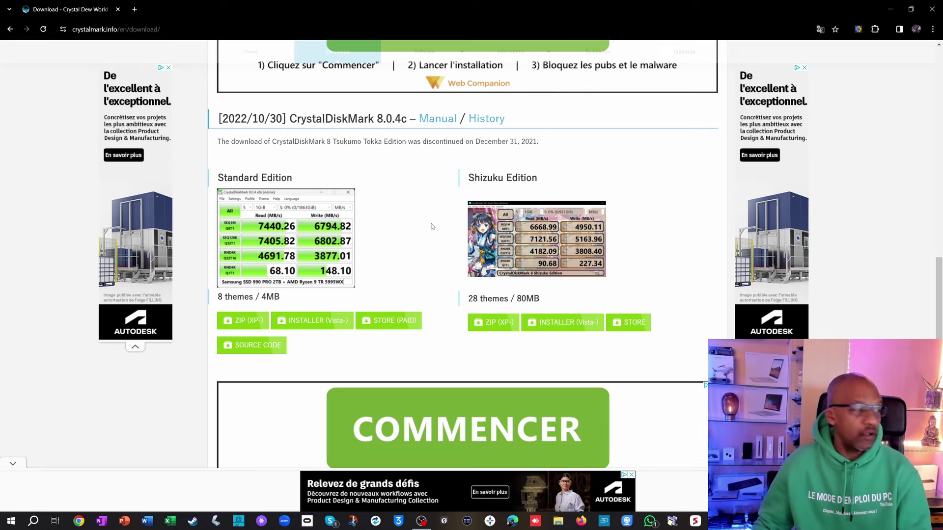
Download the ZIP version of the CrystalDiskMark 8.0.4c Standard Edition.
scroll(375, 256, "down", 1)
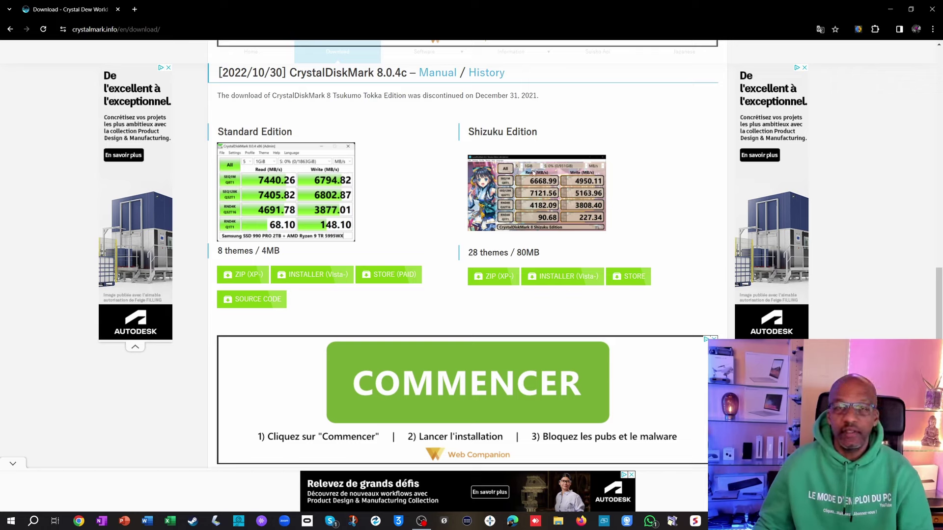
scroll(550, 168, "down", 3)
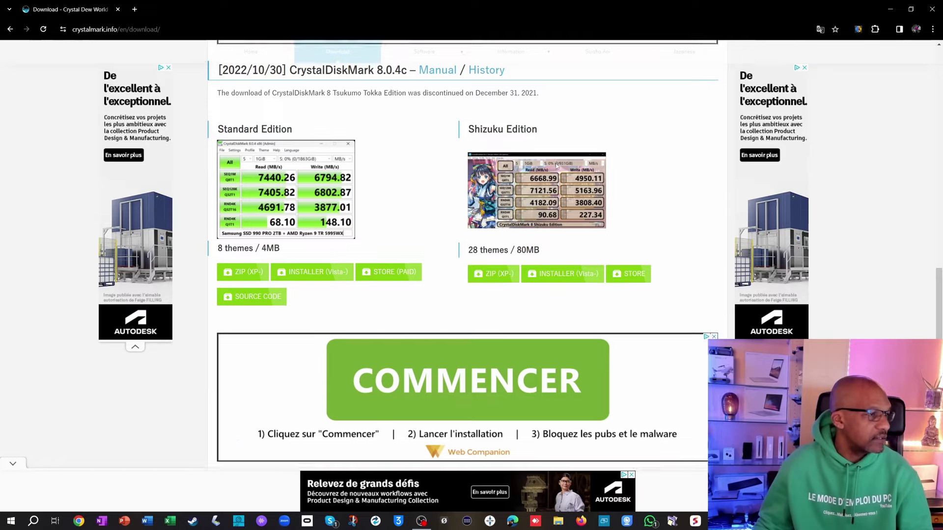
scroll(559, 166, "up", 5)
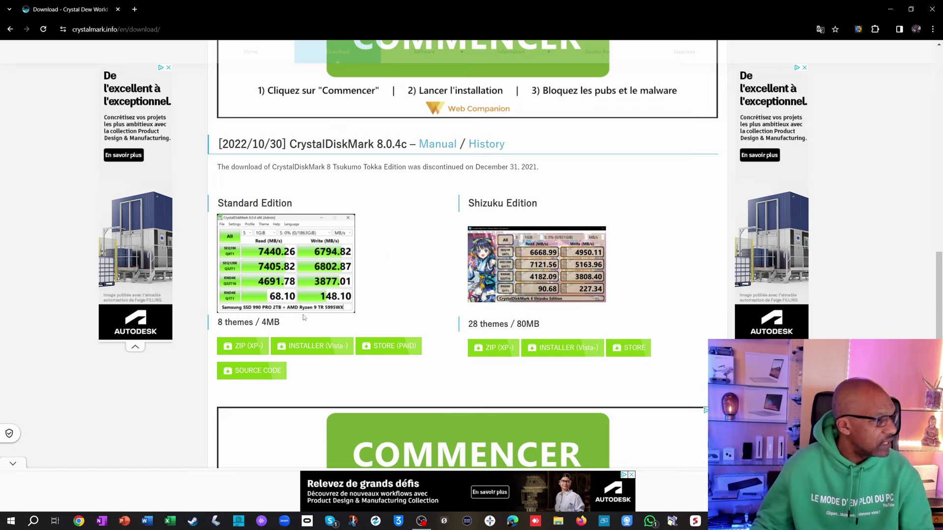
left_click(252, 347)
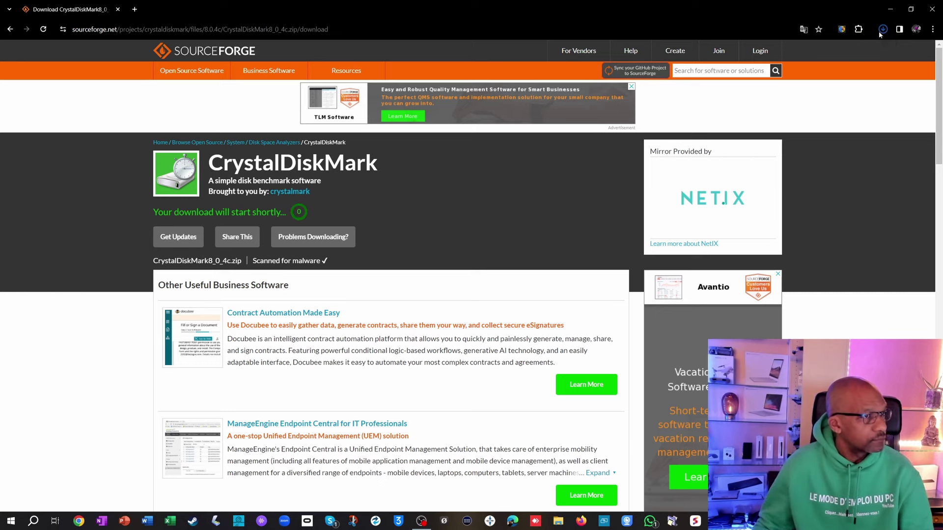
Show the downloaded CrystalDiskMark8_0_4c (1).zip in its folder, move it to the desktop and clear the open windows.
left_click(882, 31)
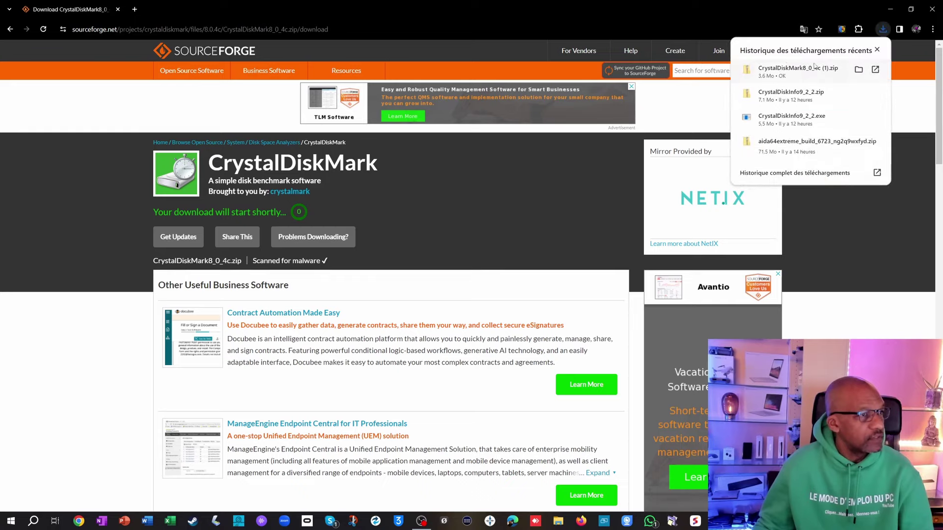
left_click(859, 70)
left_click(890, 9)
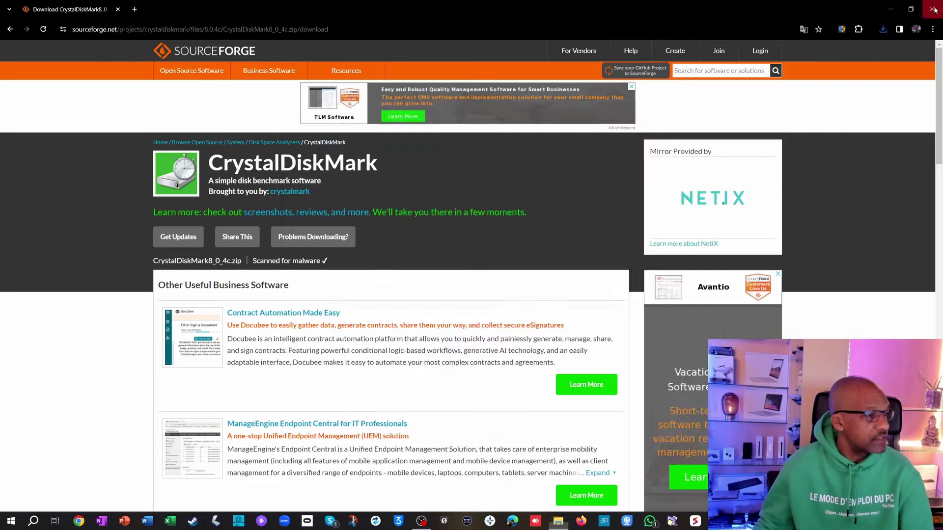
left_click_drag(456, 428, 143, 116)
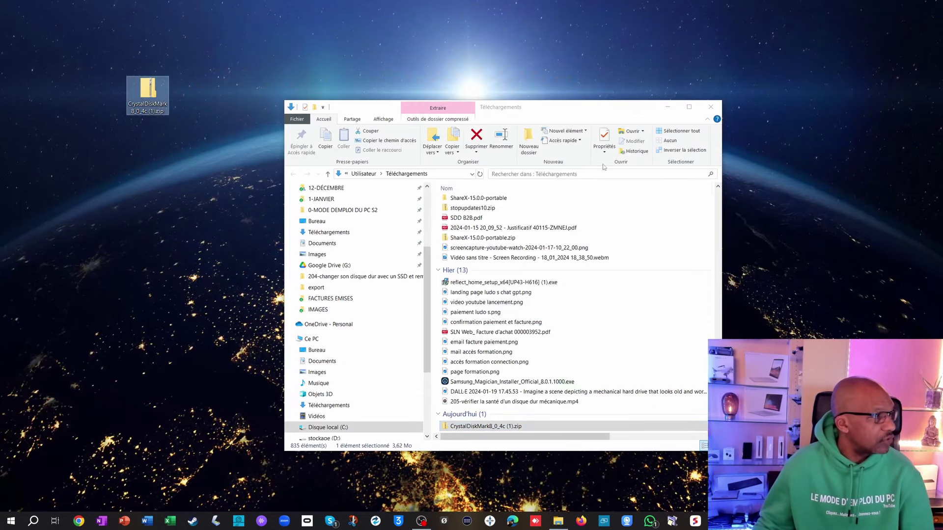
left_click(715, 107)
Extract all contents of the CrystalDiskMark ZIP archive to a folder on the desktop.
right_click(142, 95)
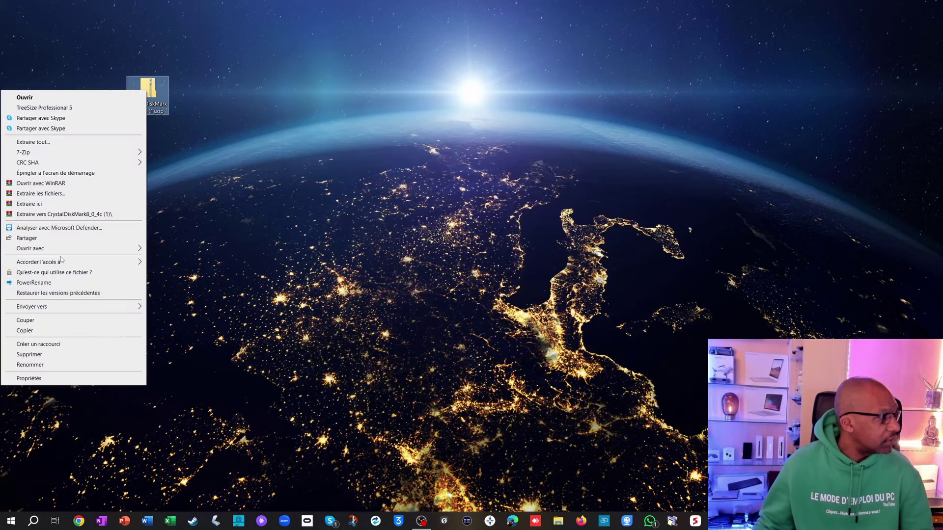
left_click(27, 141)
left_click(689, 264)
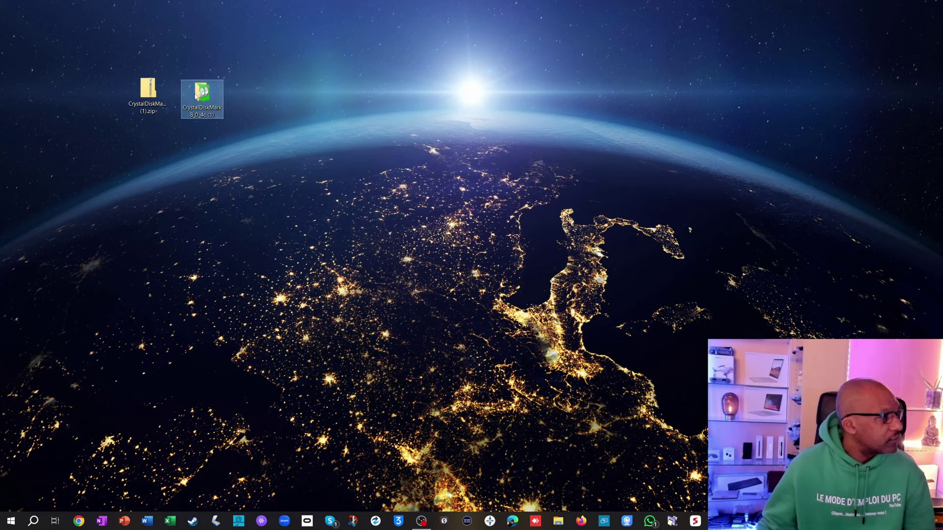
Delete the CrystalDiskMark ZIP archive from the desktop and open the extracted folder.
left_click(145, 84)
right_click(146, 83)
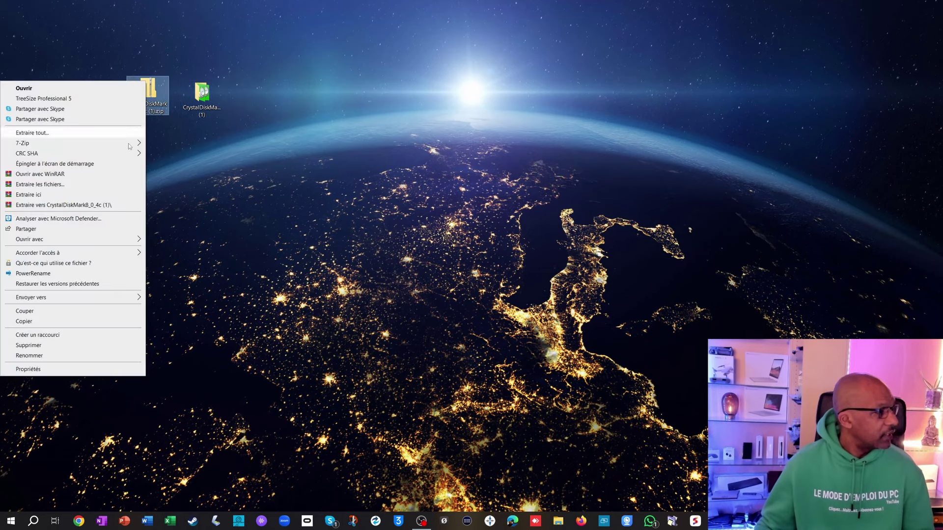
left_click(28, 346)
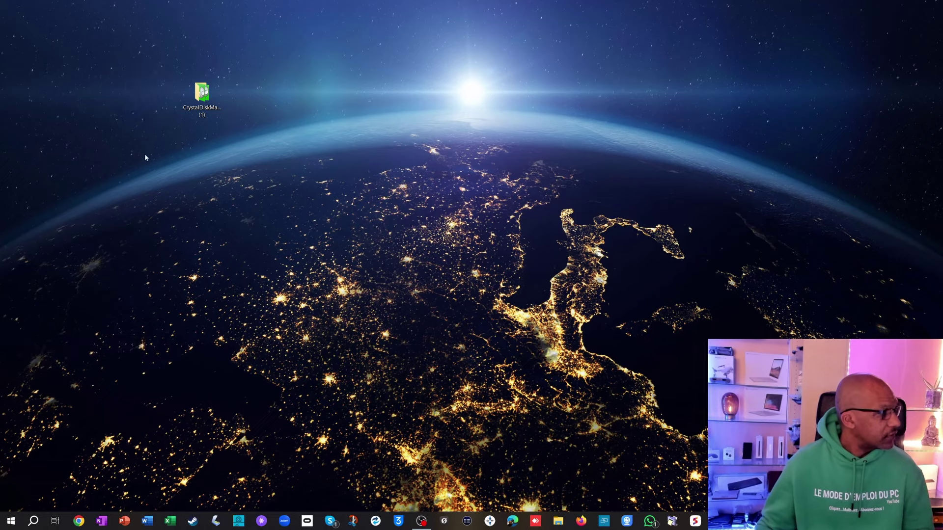
double_click(205, 92)
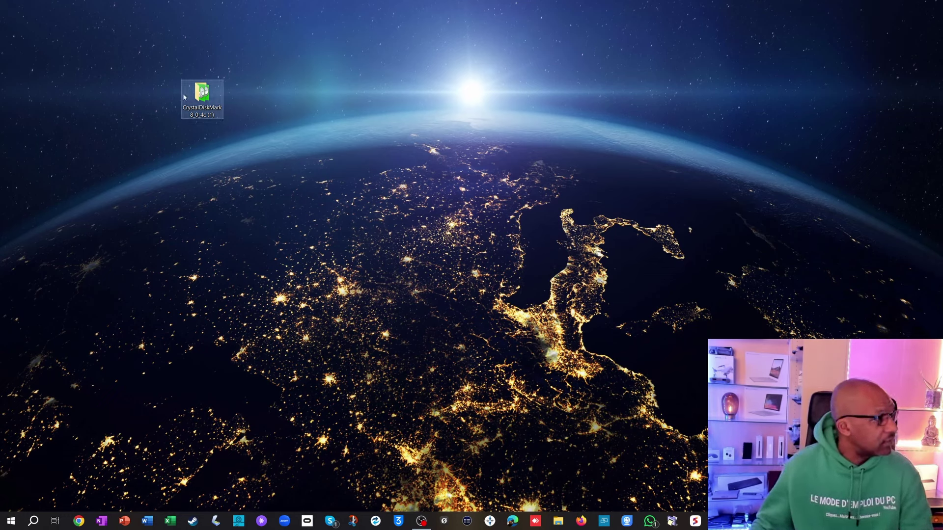
double_click(201, 97)
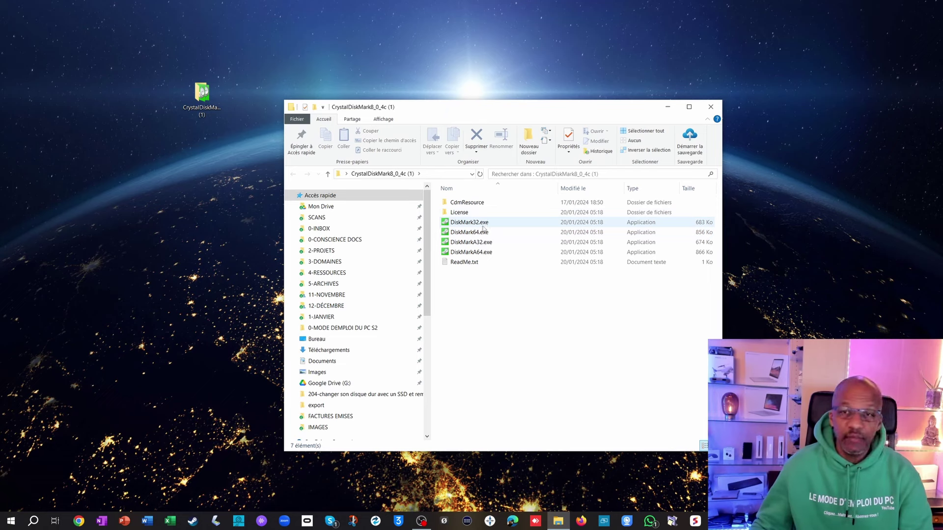
Check the system type and processor architecture in the Windows device specifications, then close the settings.
left_click(11, 521)
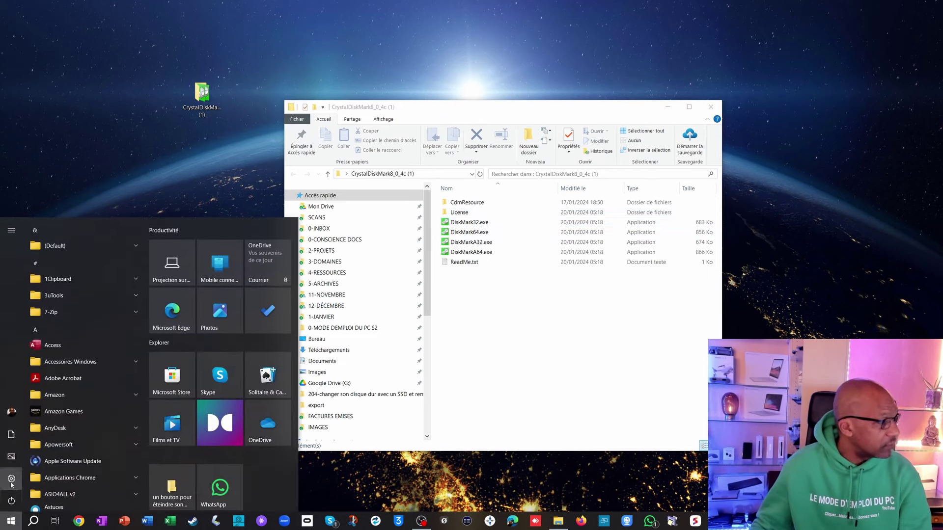
left_click(48, 471)
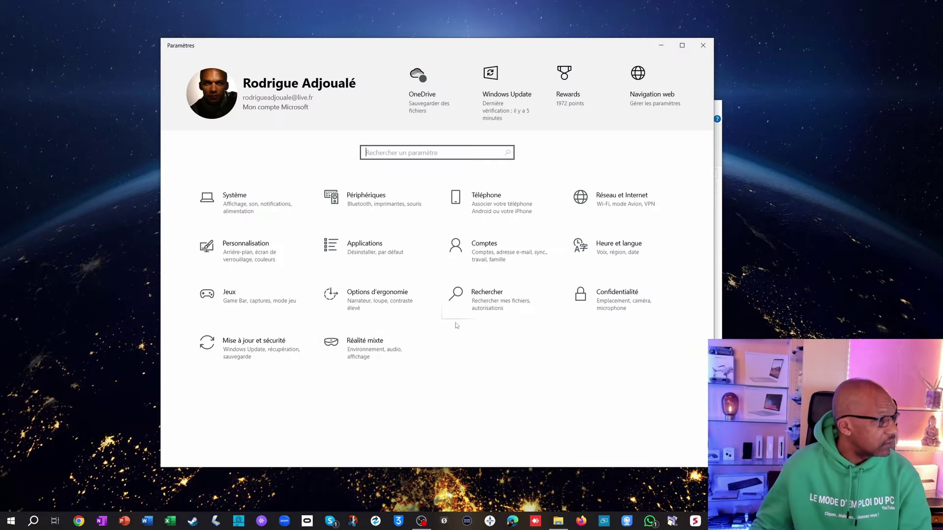
left_click(230, 205)
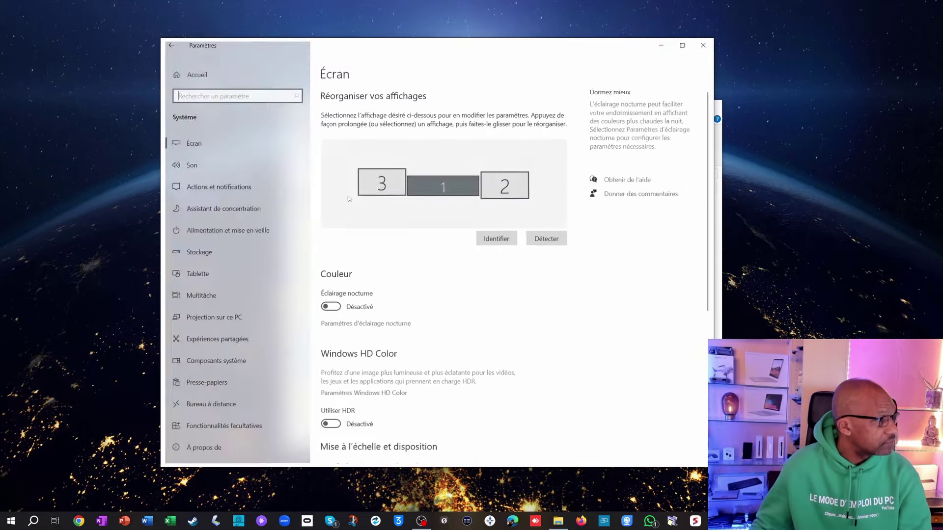
left_click(205, 446)
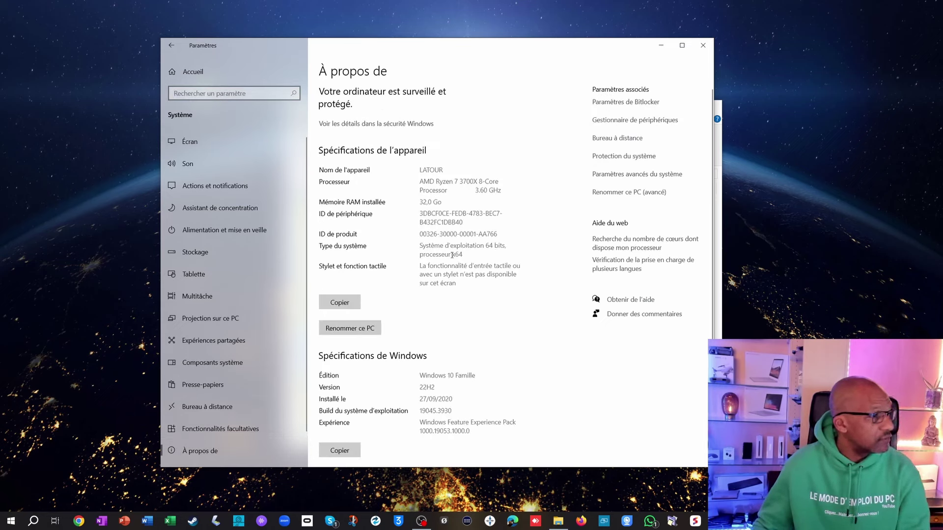
left_click_drag(451, 256, 467, 255)
left_click(704, 44)
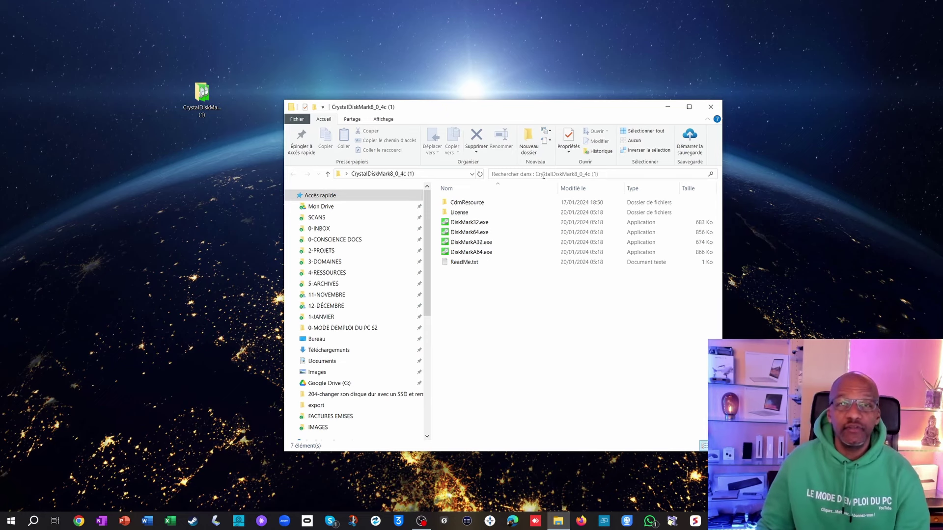
Launch DiskMark64.exe, close the folder window and reposition the benchmark window on the desktop.
double_click(465, 234)
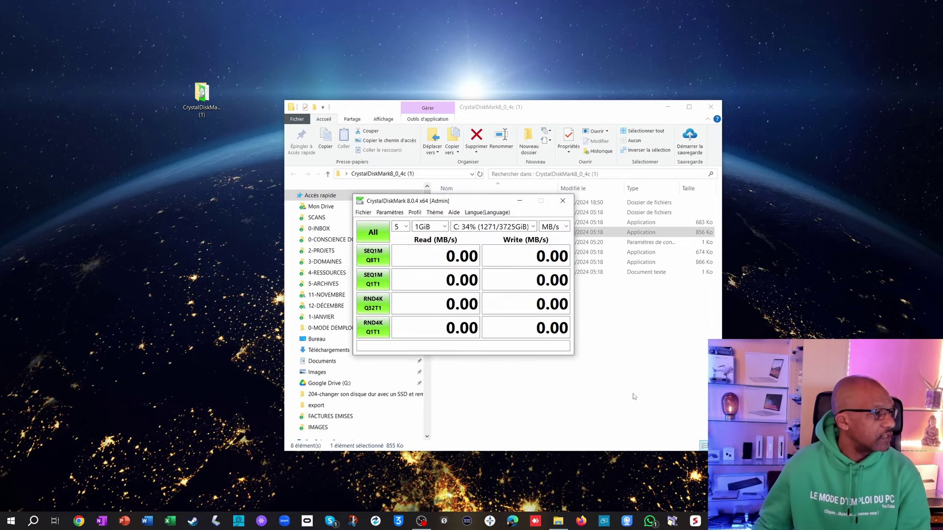
left_click(711, 107)
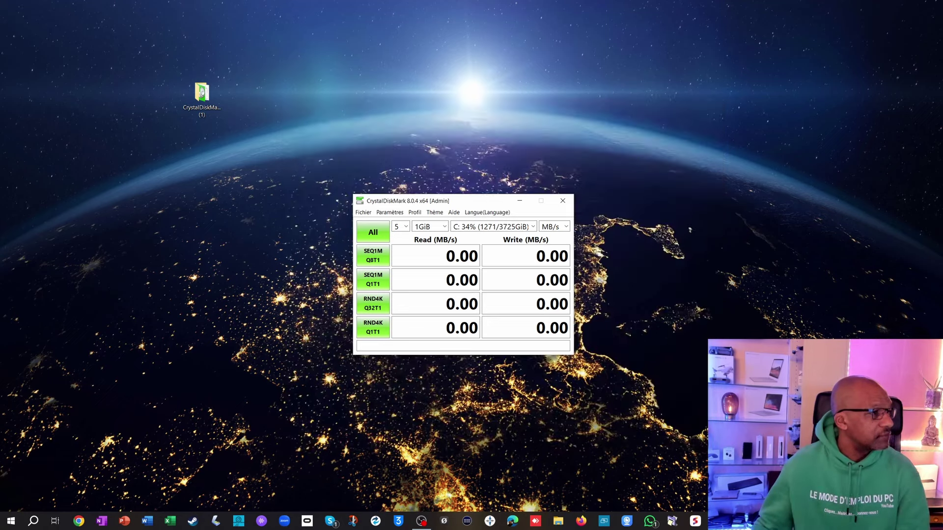
left_click_drag(442, 200, 435, 110)
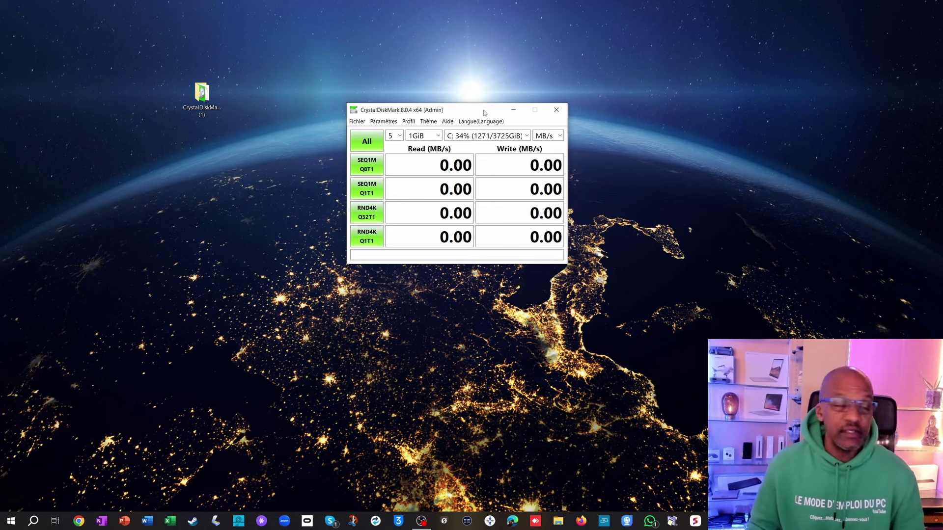
left_click_drag(483, 112, 612, 115)
Choose Français [French] as the CrystalDiskMark interface language.
left_click(620, 124)
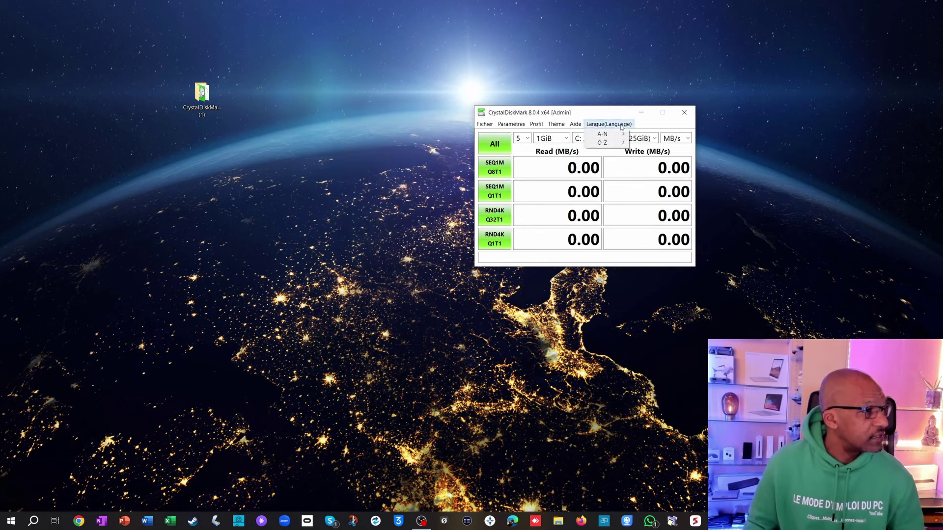
mouse_move(616, 136)
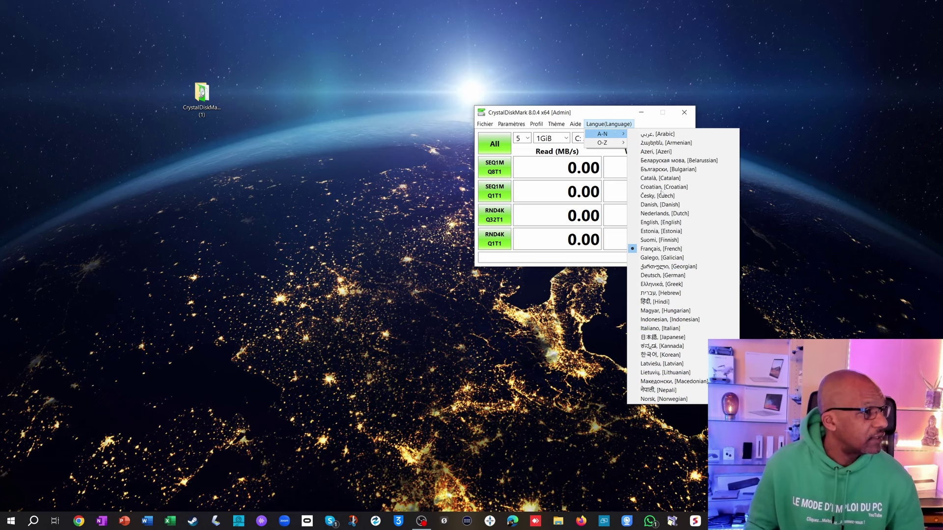
left_click(664, 250)
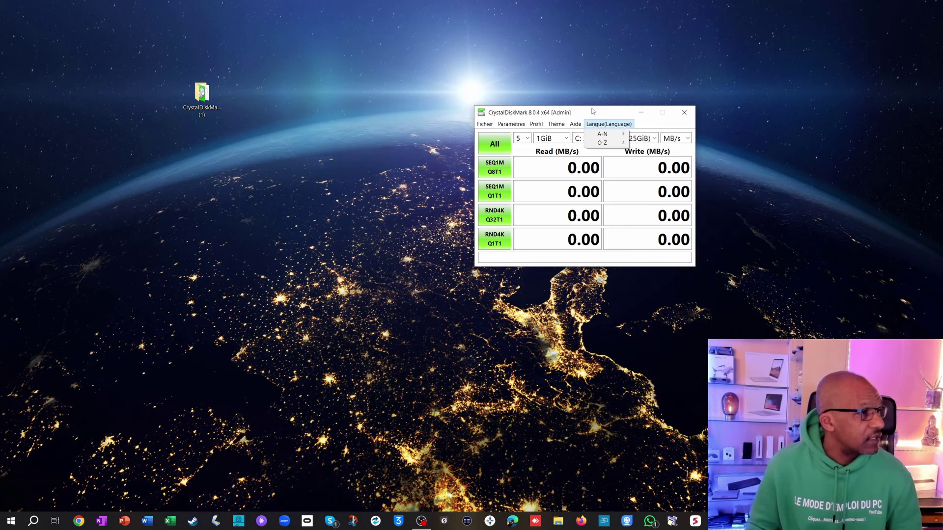
Try the CrystalDiskMark window zoom at 125% and at 150%.
left_click(558, 124)
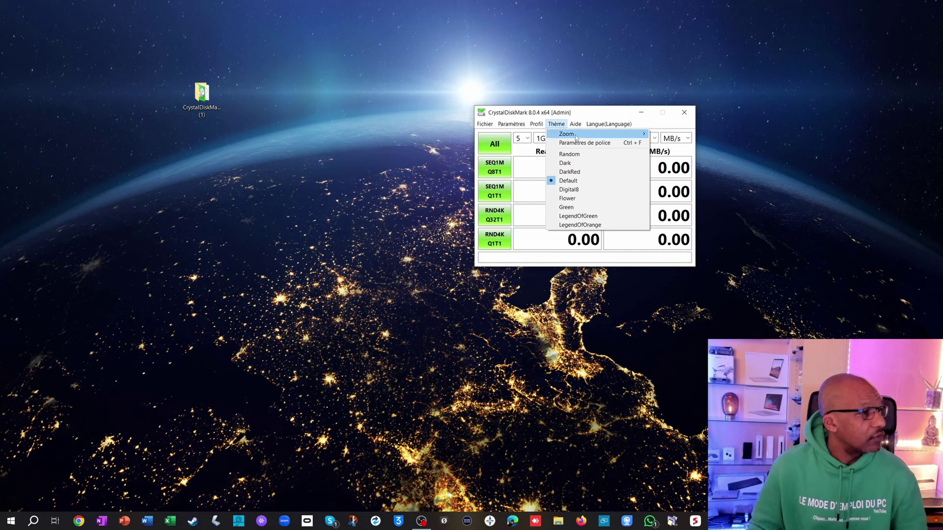
mouse_move(575, 135)
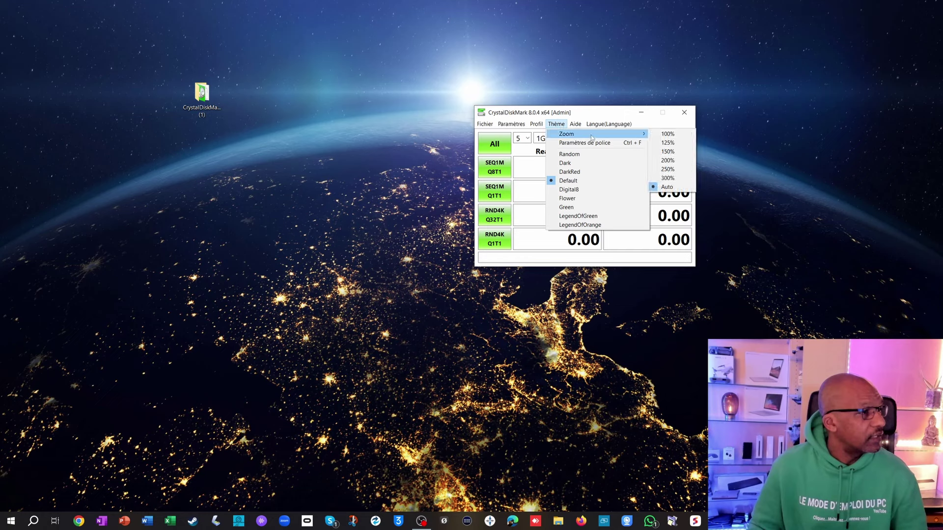
left_click(672, 143)
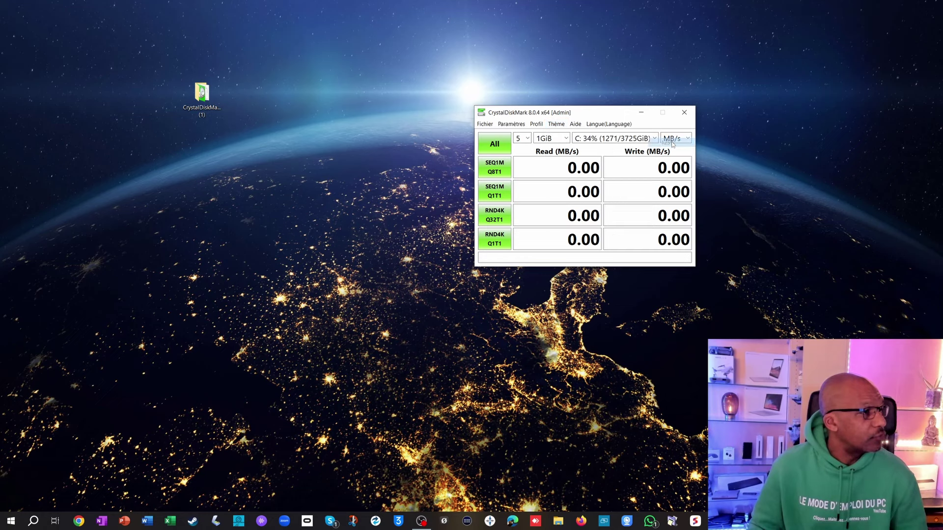
left_click(558, 125)
mouse_move(606, 136)
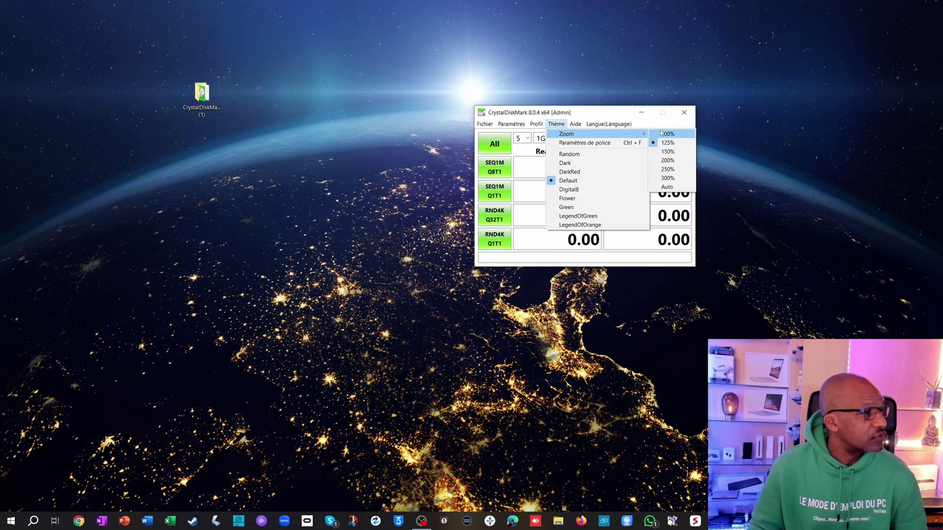
left_click(680, 155)
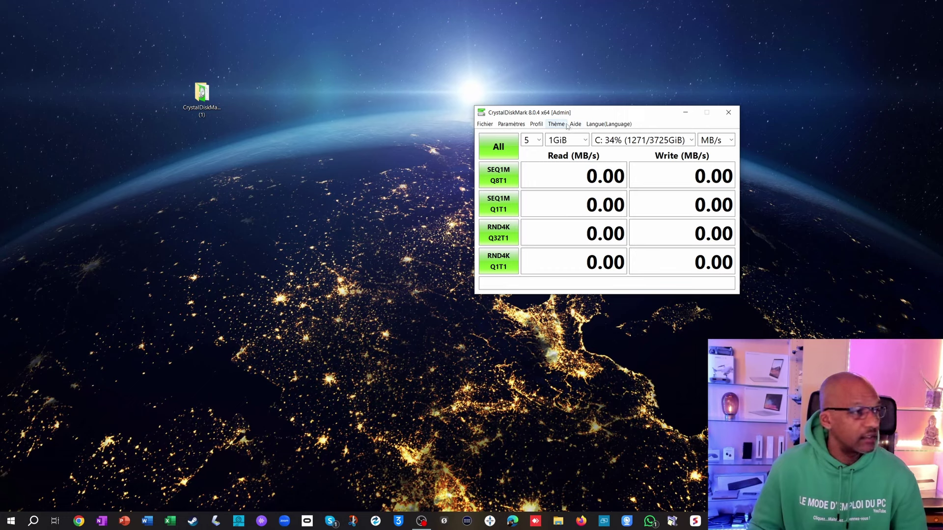
Enlarge the CrystalDiskMark window by setting its zoom to 200%.
left_click(567, 126)
mouse_move(609, 134)
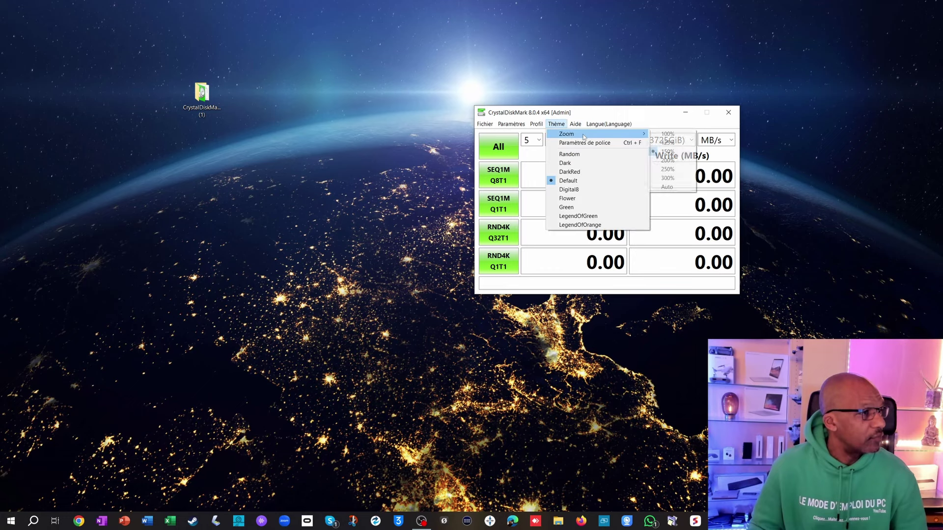
left_click(671, 152)
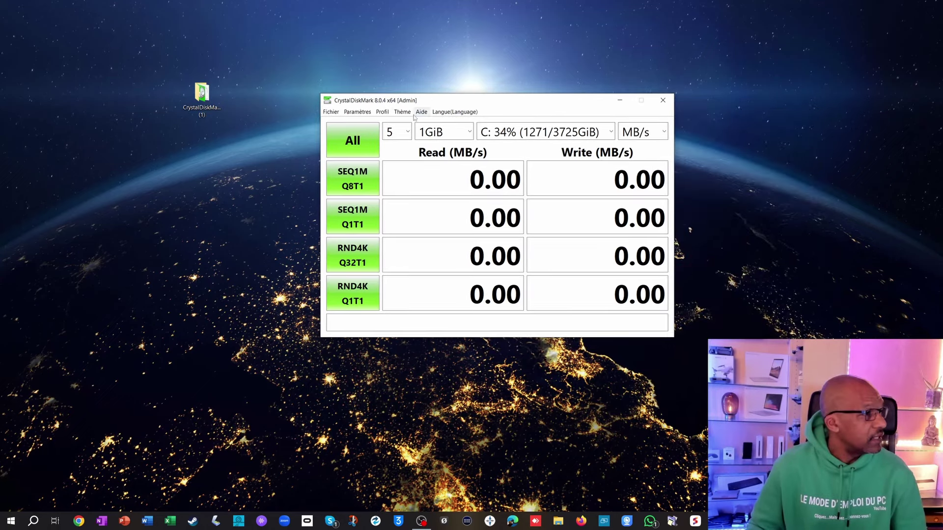
Try the Dark theme in CrystalDiskMark and switch back to the Default theme.
left_click(402, 112)
left_click(411, 150)
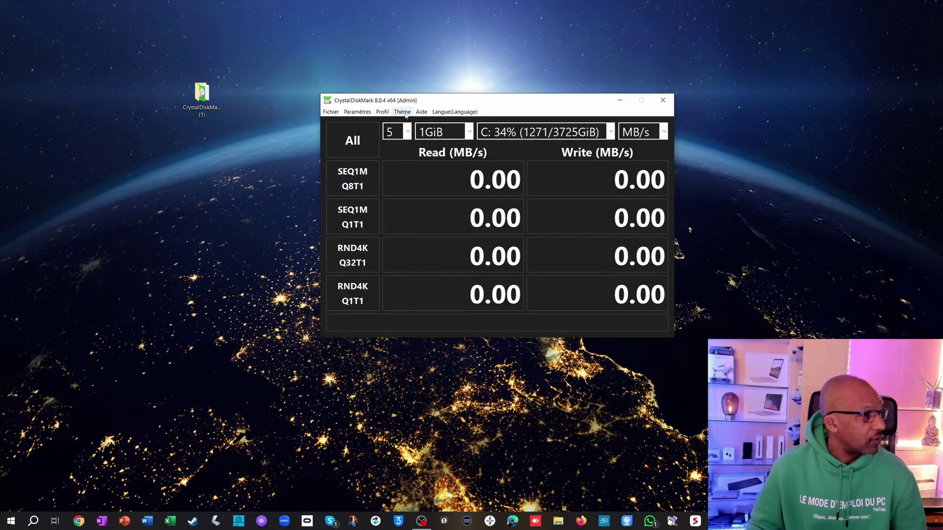
left_click(402, 112)
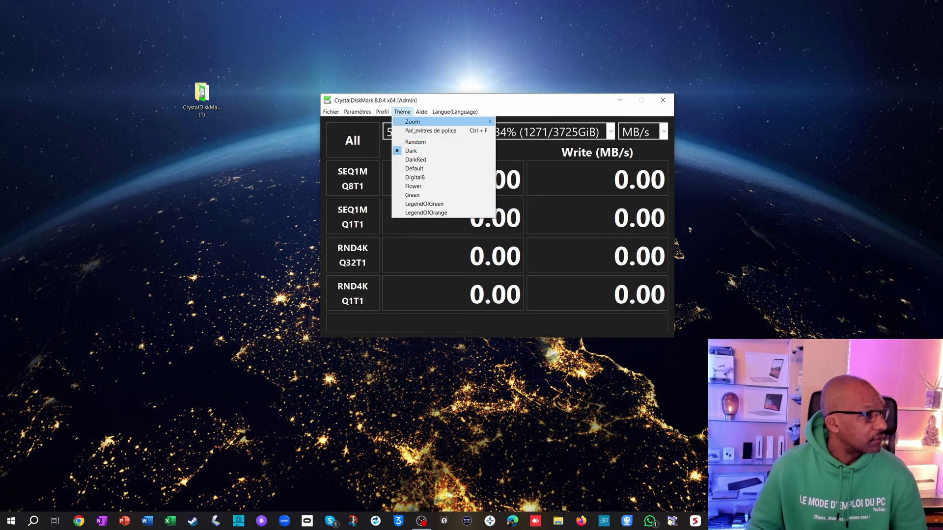
left_click(426, 170)
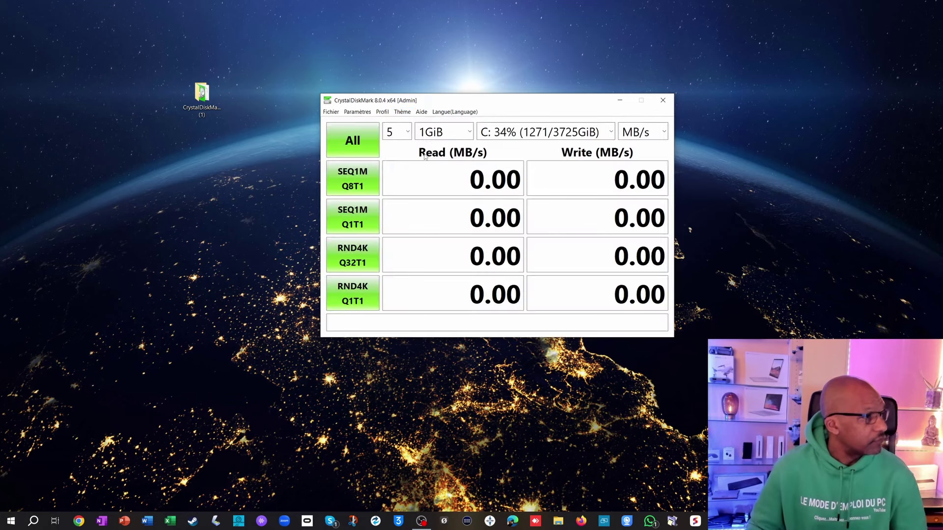